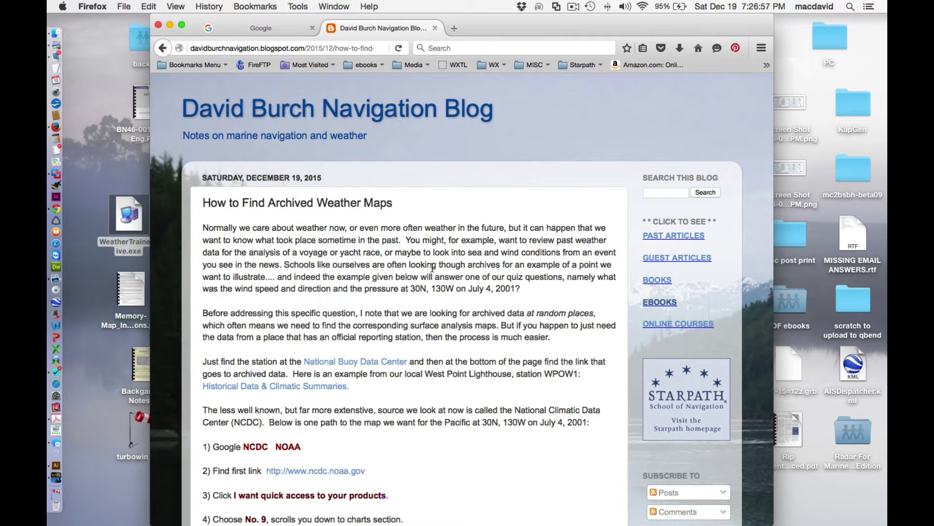
Open station WPOW1's 1984 standard meteorological data as an hourly text file
scroll(432, 267, down, 3)
scroll(431, 268, up, 5)
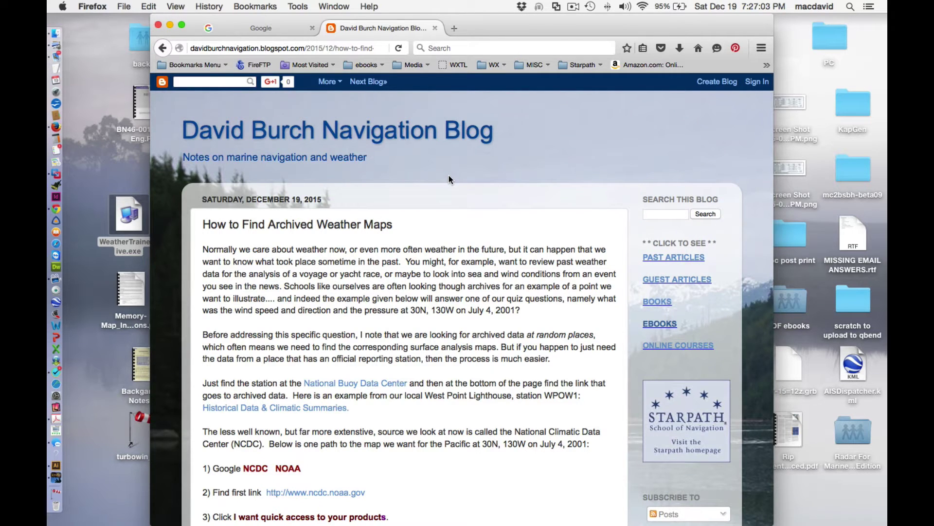
scroll(448, 176, down, 1)
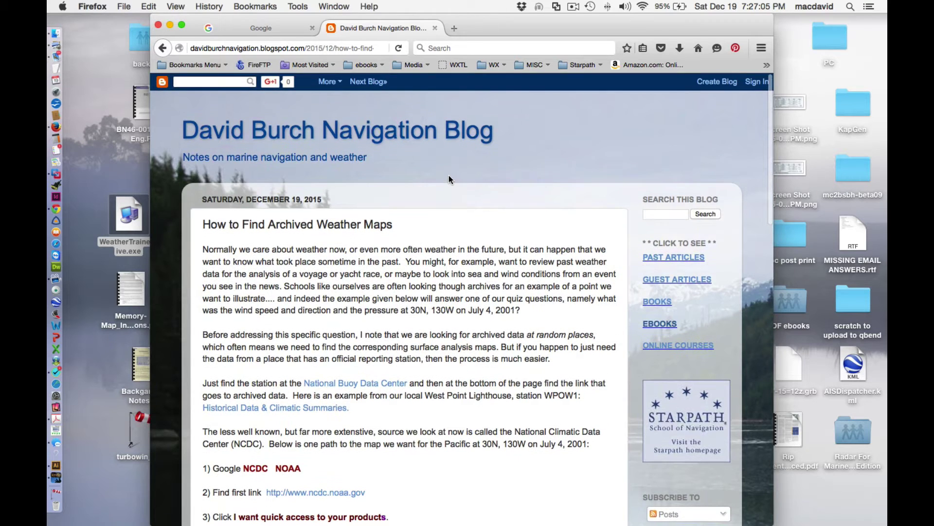
scroll(448, 176, up, 1)
scroll(449, 177, down, 5)
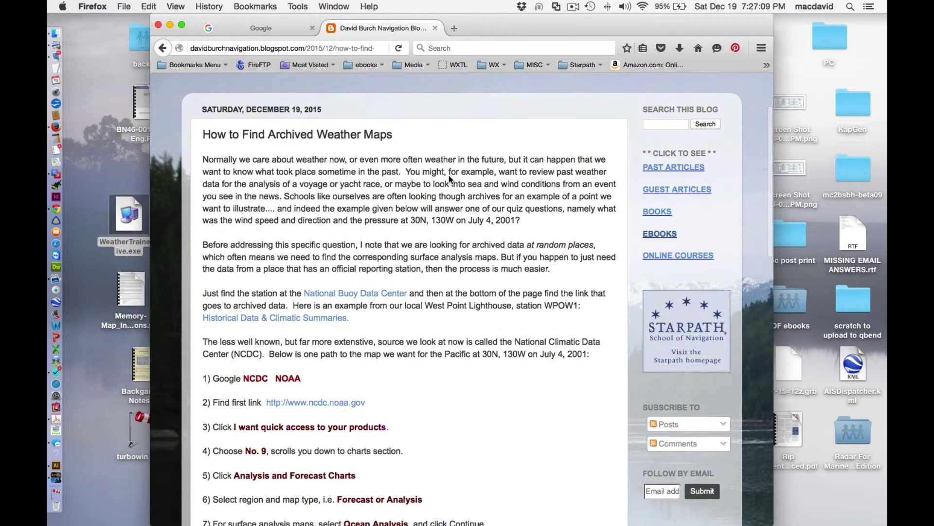
scroll(449, 179, up, 5)
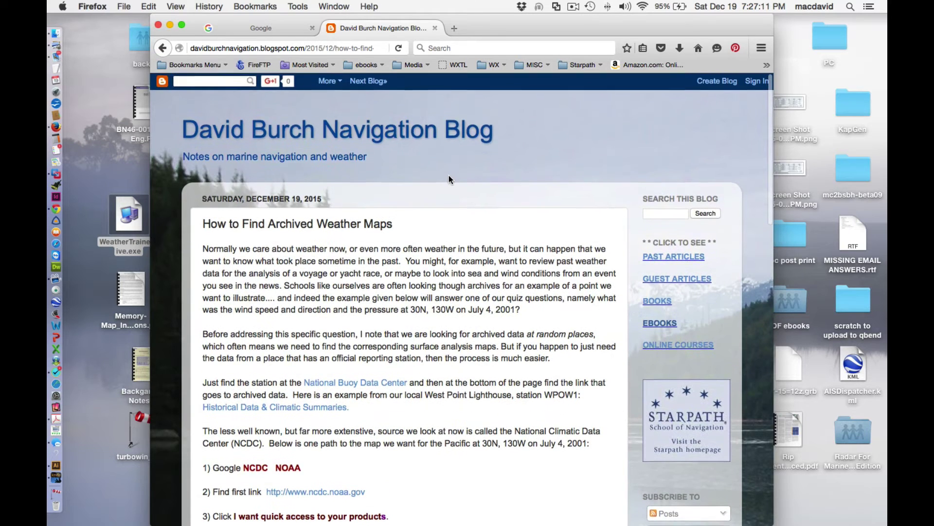
scroll(472, 241, down, 1)
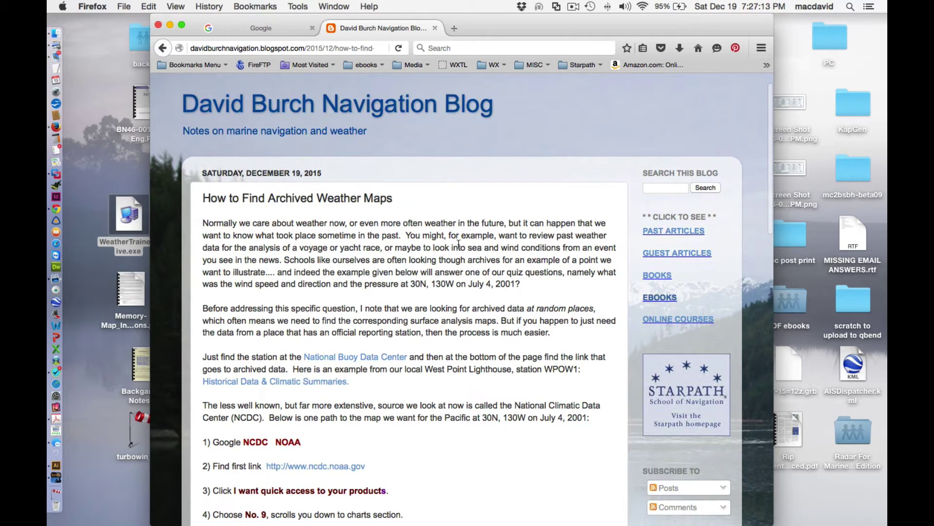
scroll(408, 281, down, 3)
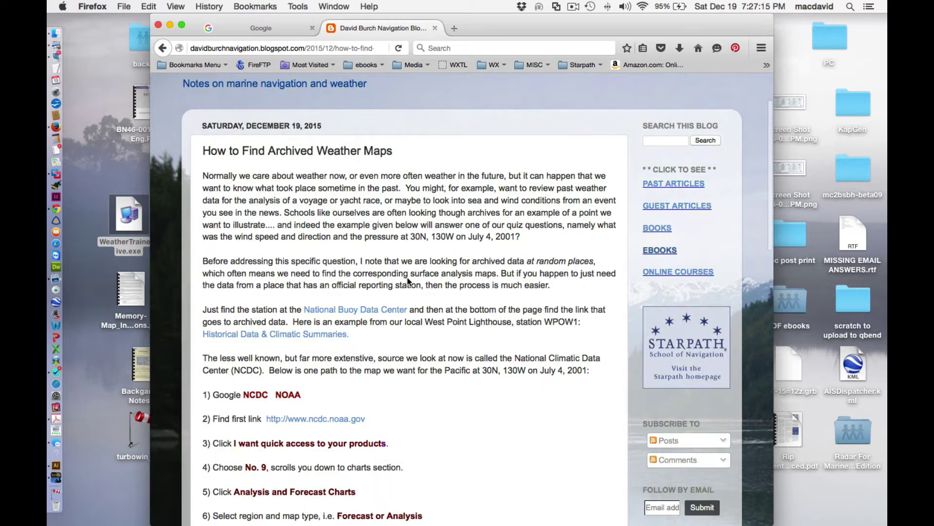
scroll(408, 281, up, 2)
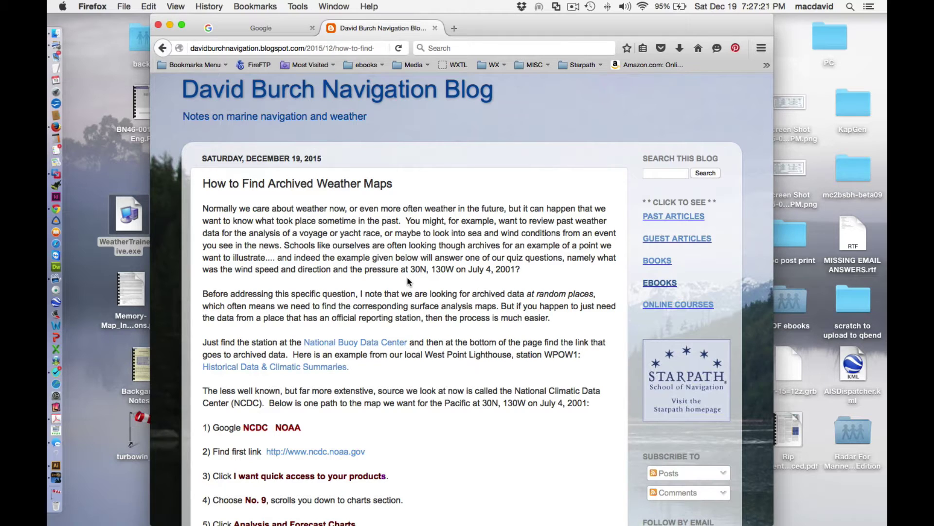
scroll(408, 281, down, 3)
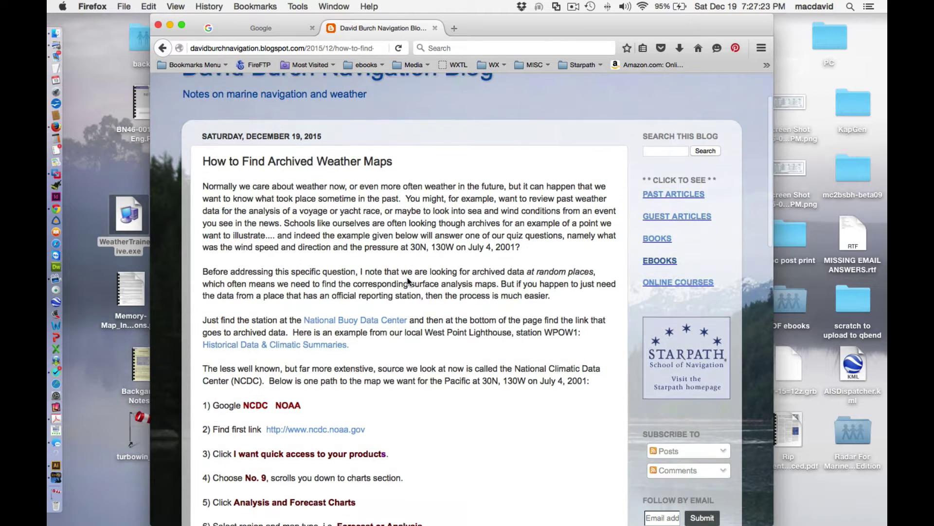
scroll(408, 281, down, 1)
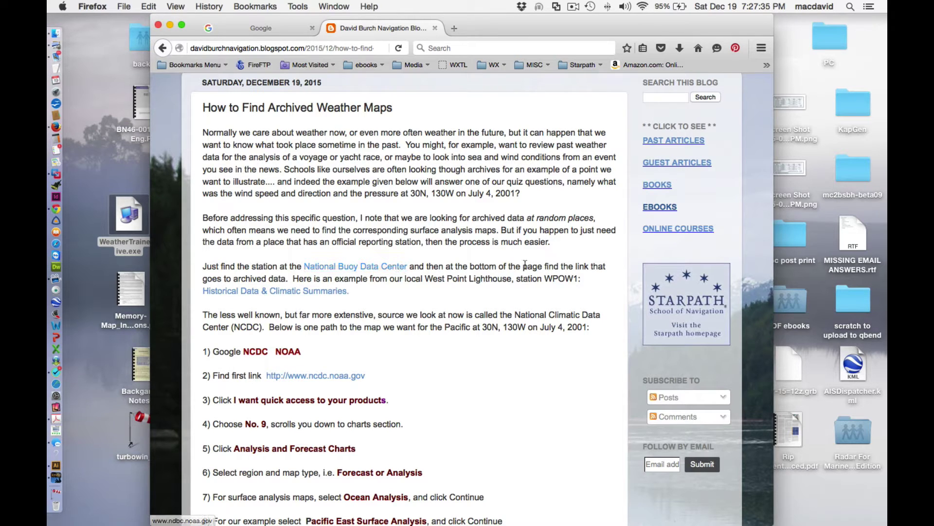
click(300, 294)
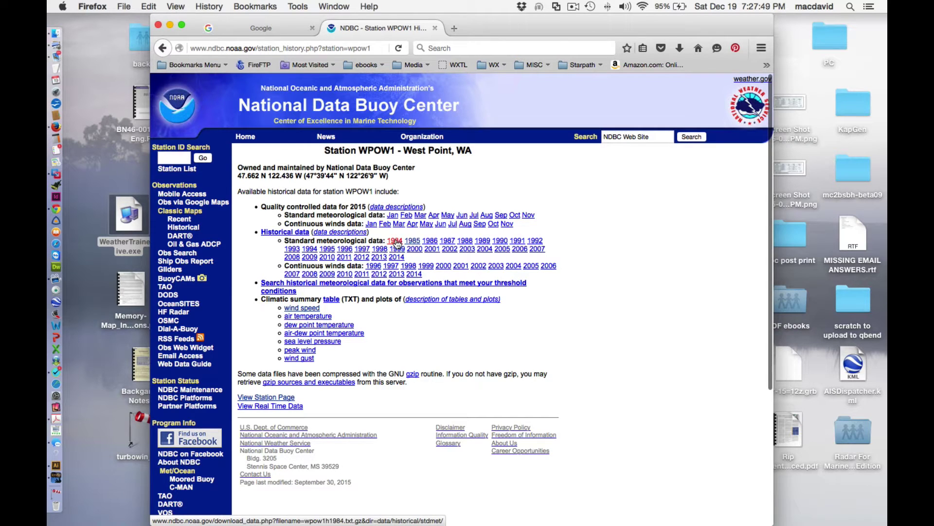
click(396, 242)
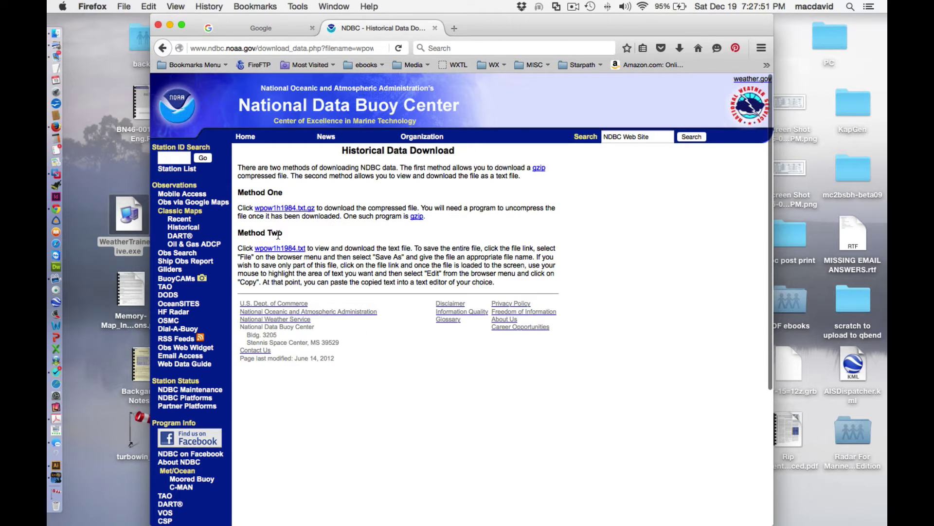
click(285, 249)
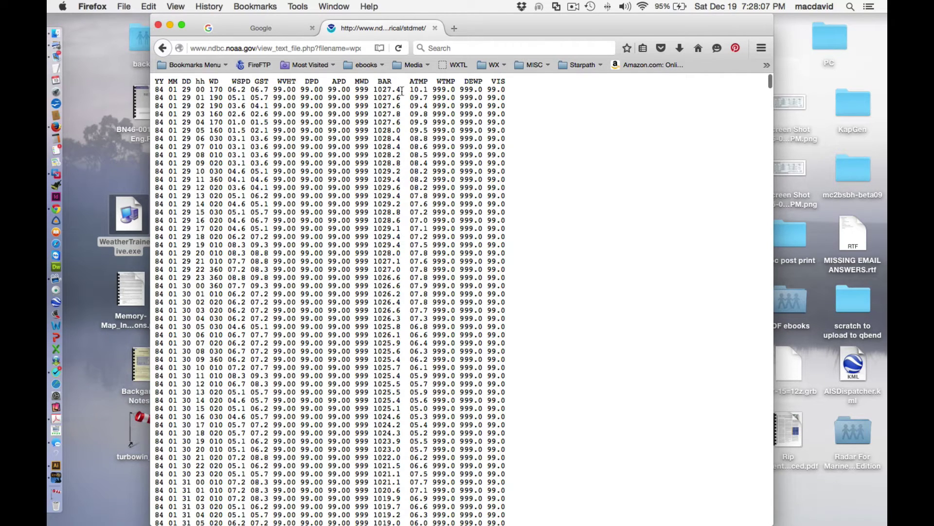
Return to the How to Find Archived Weather Maps post and read its 12 numbered NCDC steps
click(162, 49)
click(161, 49)
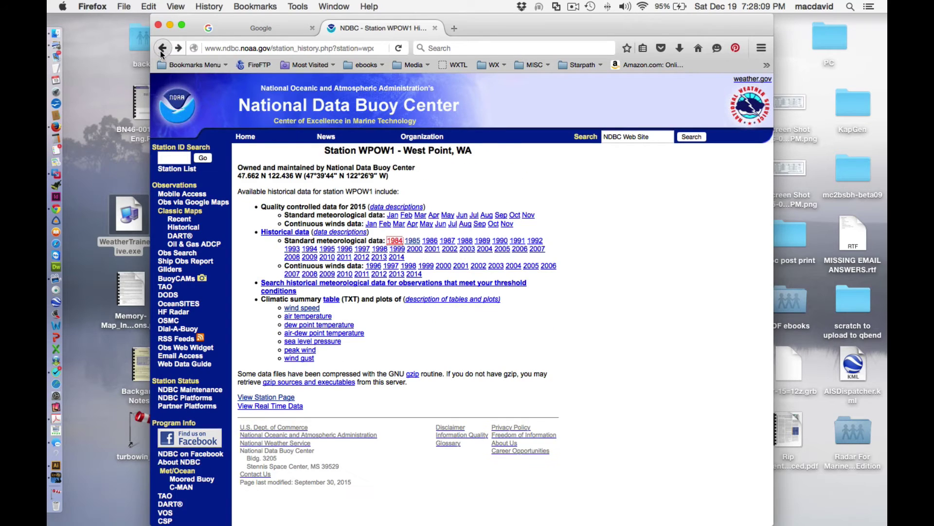
click(161, 48)
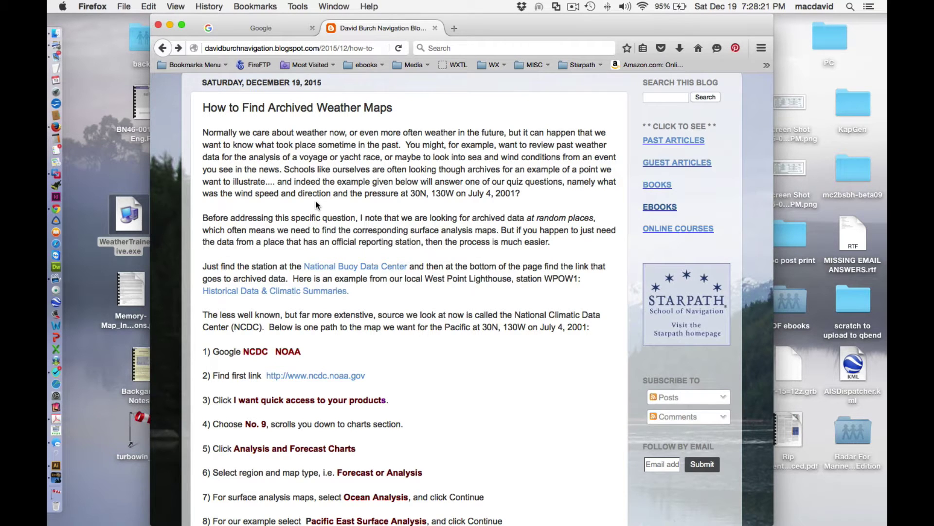
scroll(315, 201, down, 4)
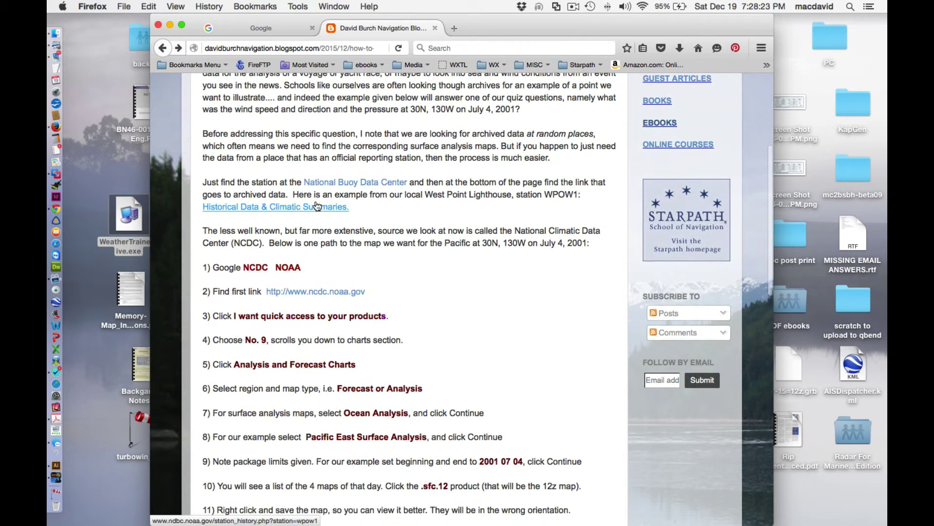
scroll(317, 206, up, 5)
scroll(316, 206, down, 7)
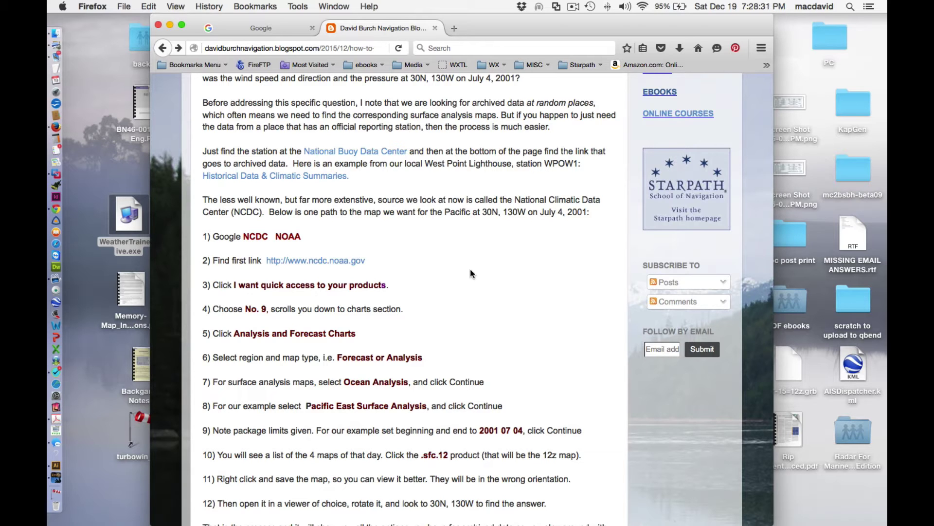
scroll(470, 269, down, 3)
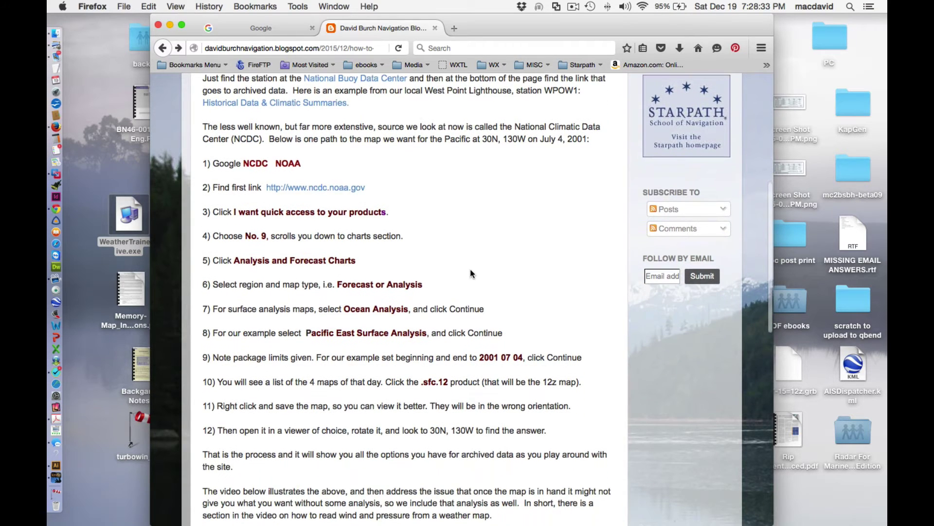
scroll(470, 268, up, 6)
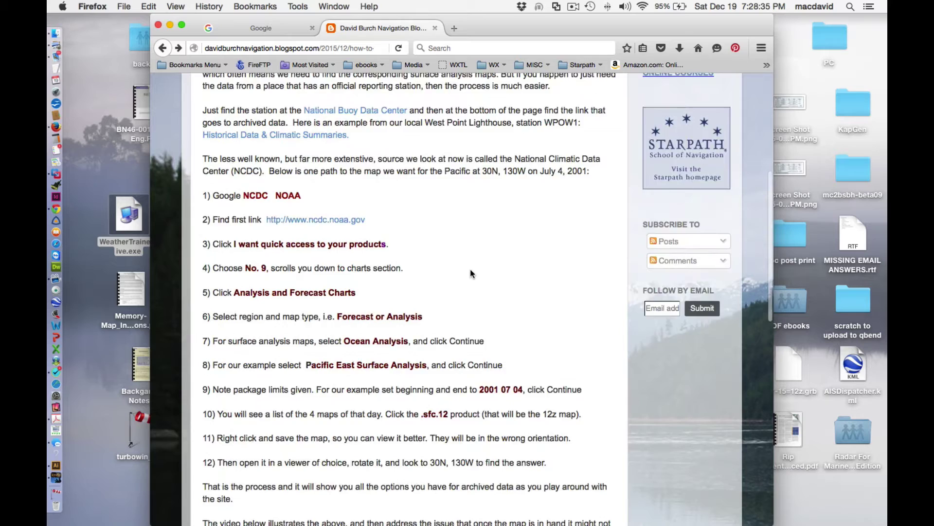
scroll(470, 269, down, 3)
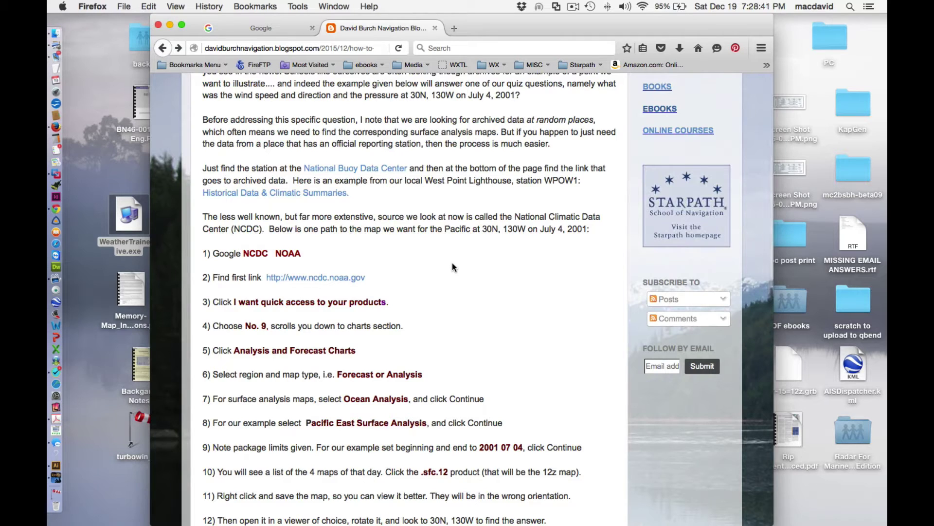
scroll(452, 263, up, 2)
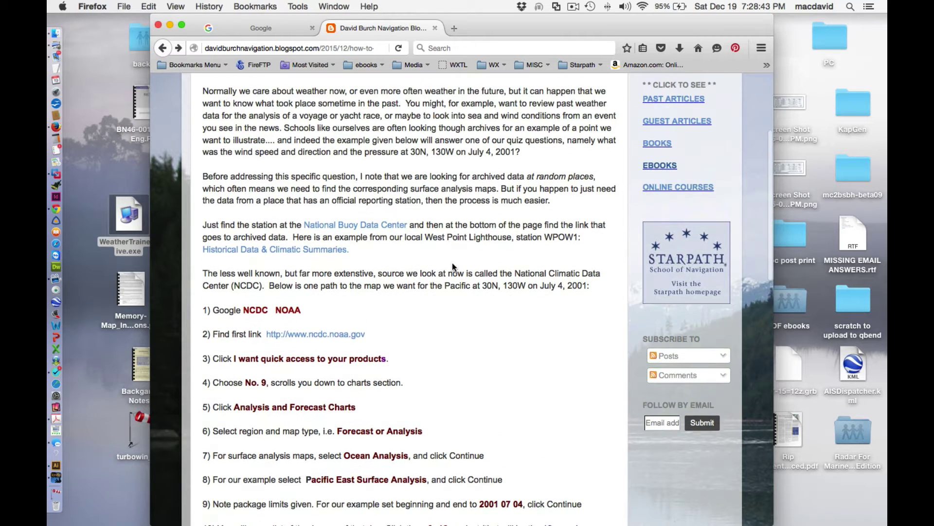
Search Google for 'ncdc noaa' and open the National Climatic Data Center - NOAA result
click(261, 22)
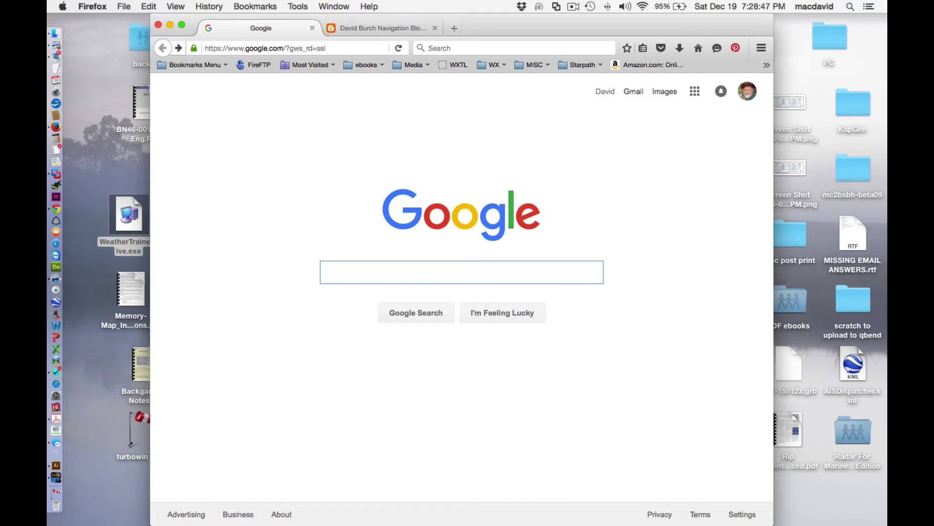
text(ncdc noaa)
key(Return)
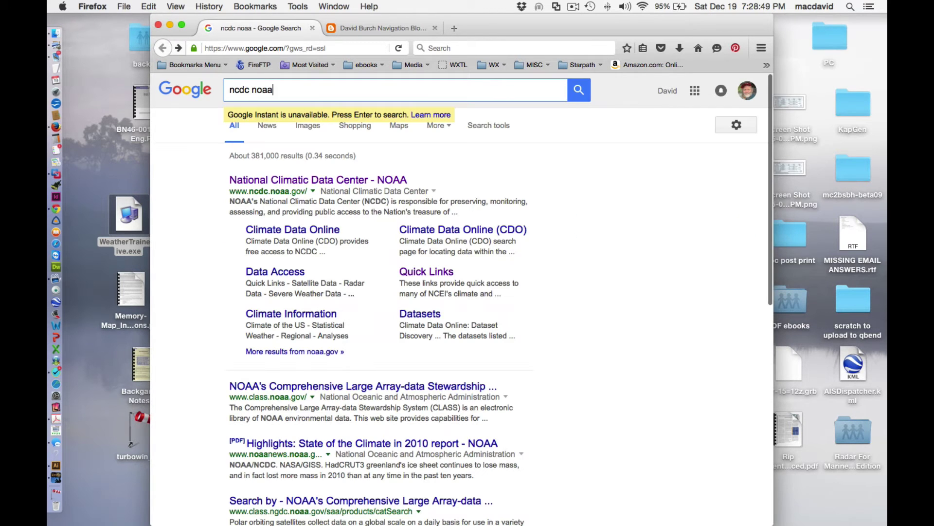
scroll(335, 272, down, 1)
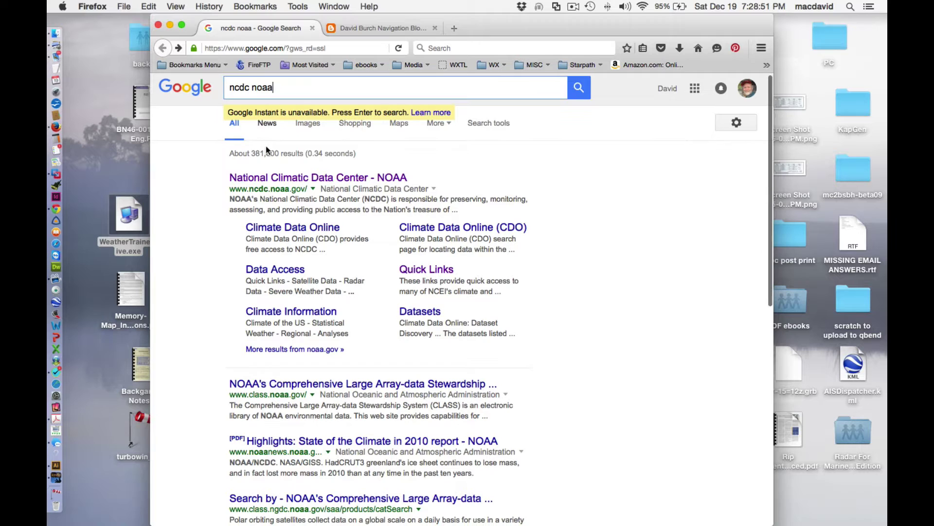
click(260, 178)
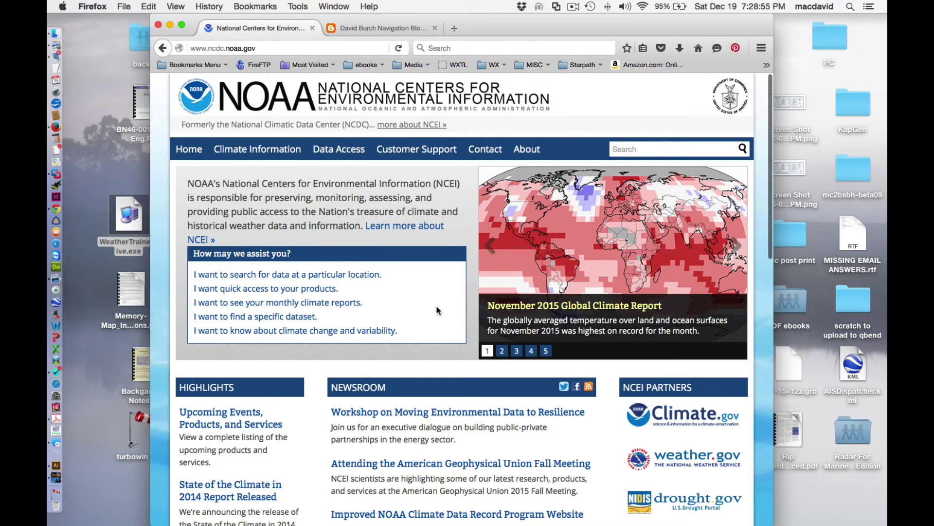
Open the NCEI quick access page and jump to its 9. Weather Maps/Charts entry
scroll(437, 310, down, 5)
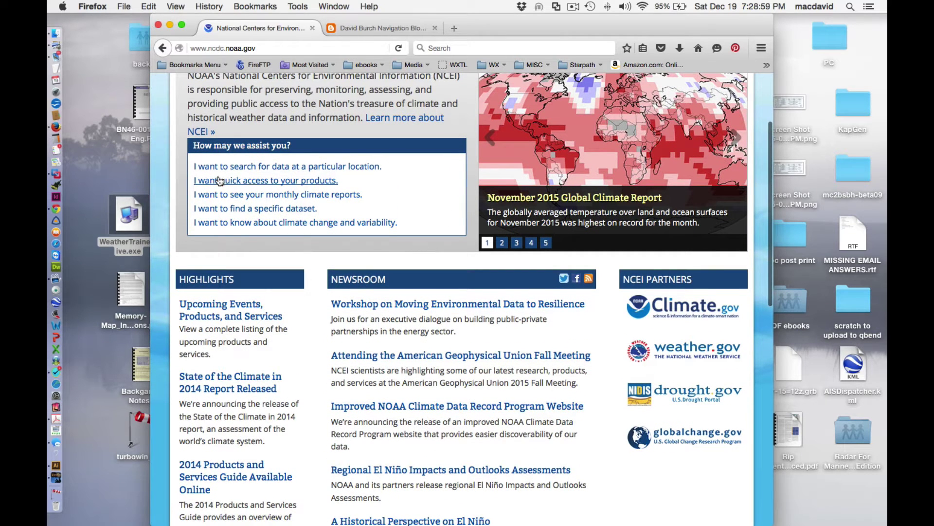
scroll(240, 184, down, 1)
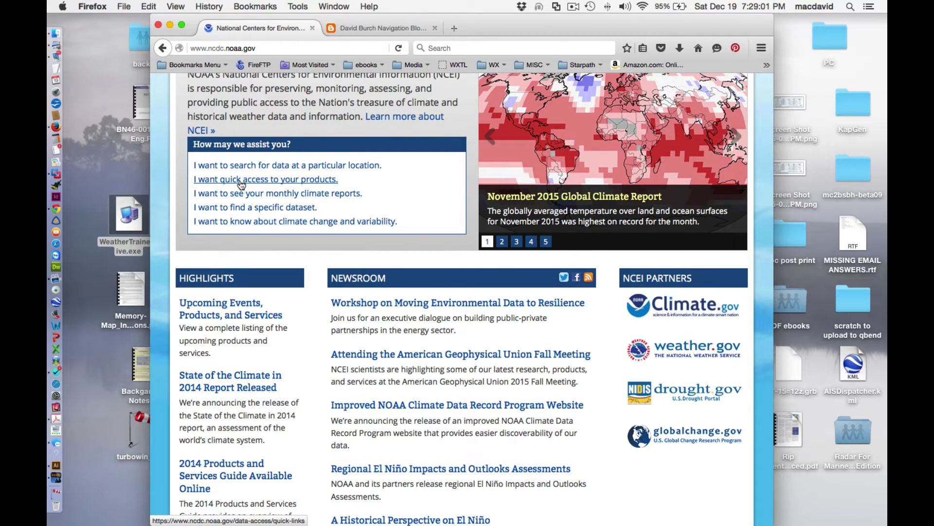
click(240, 181)
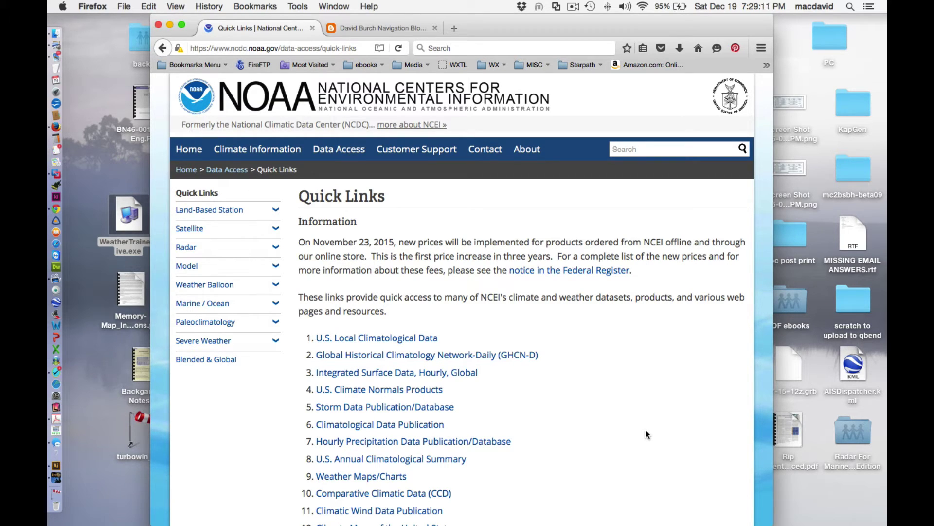
scroll(646, 429, down, 10)
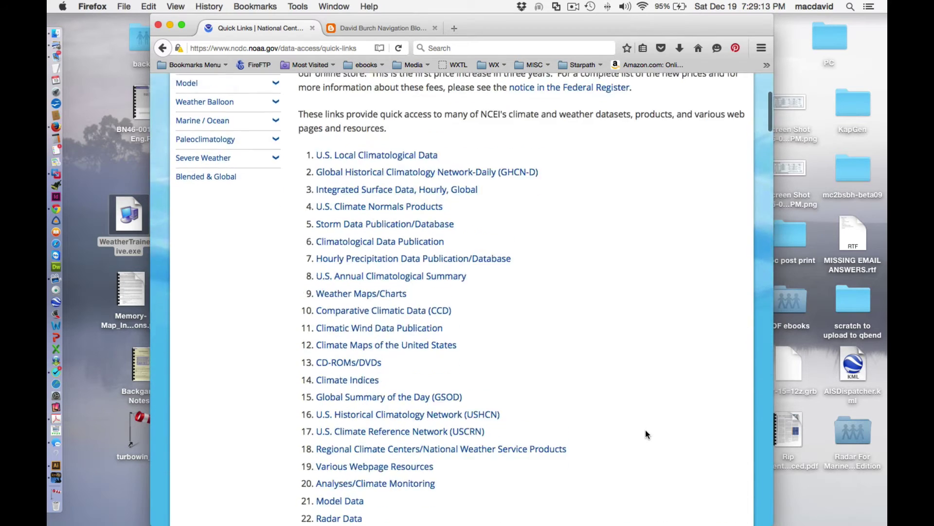
scroll(646, 429, up, 8)
scroll(645, 429, down, 5)
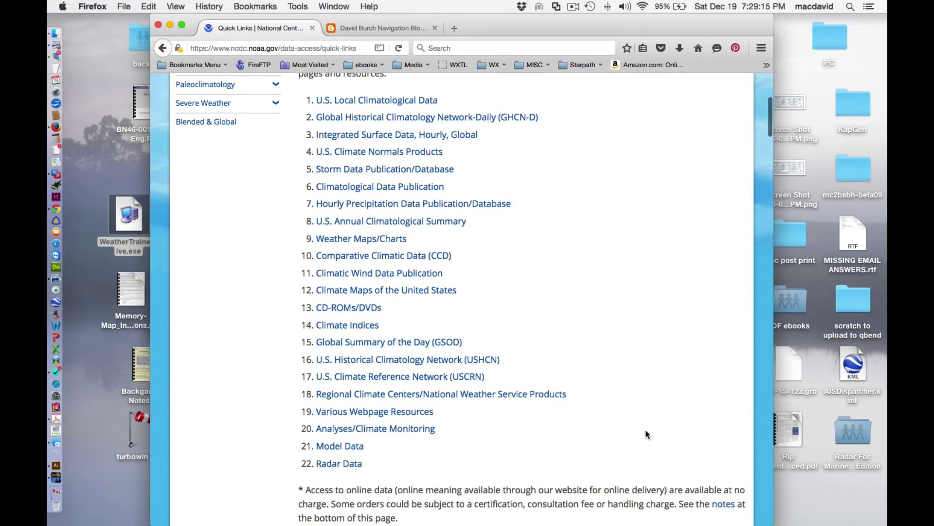
click(351, 240)
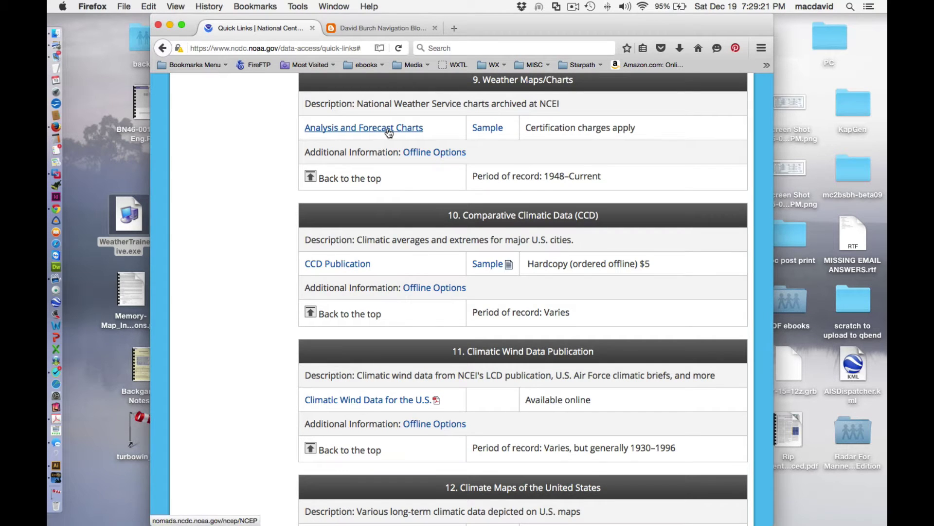
scroll(488, 115, up, 1)
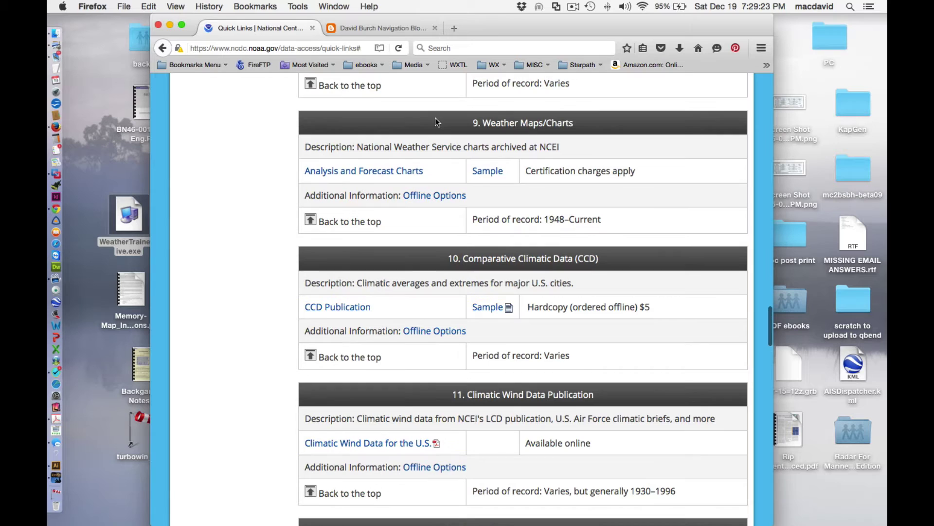
Open Analysis and Forecast Charts and continue with the Ocean Analysis chart type
click(326, 176)
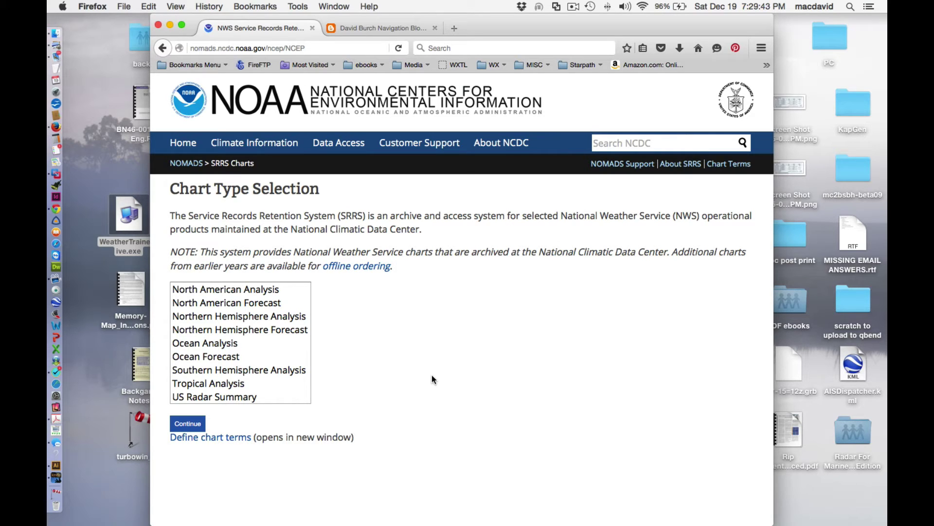
scroll(431, 374, down, 2)
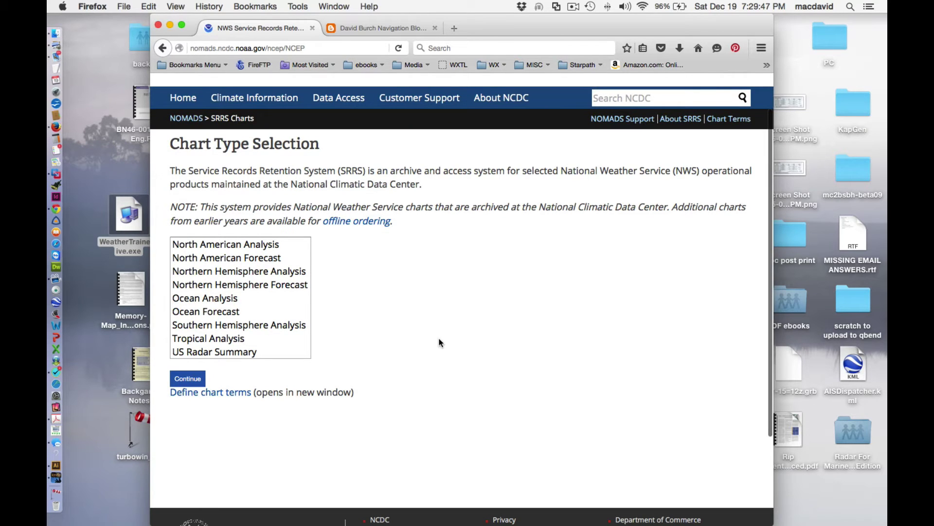
click(215, 299)
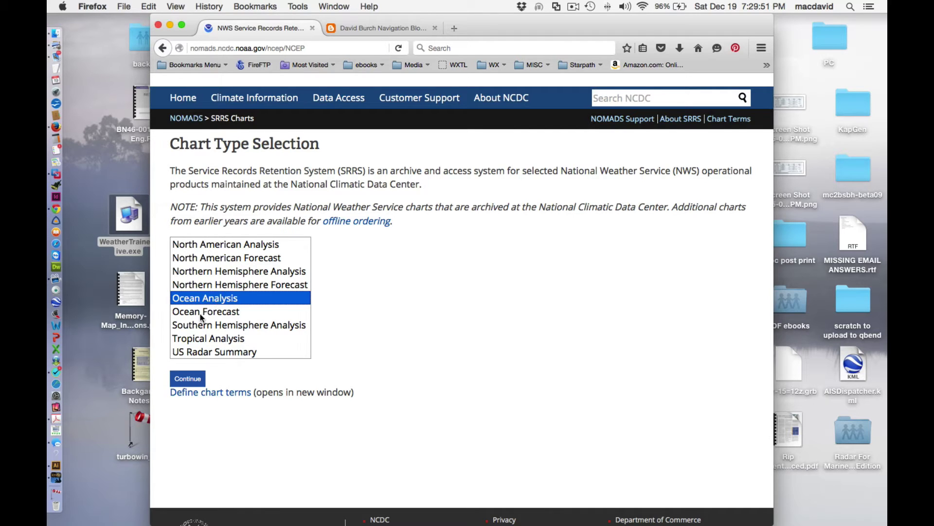
click(189, 378)
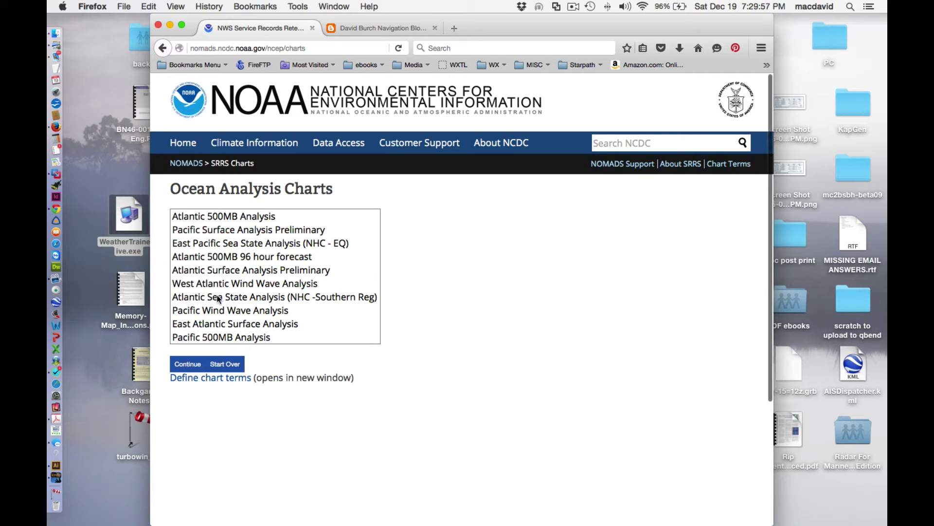
Select Pacific East Surface Analysis from the ocean analysis chart list
scroll(207, 301, down, 1)
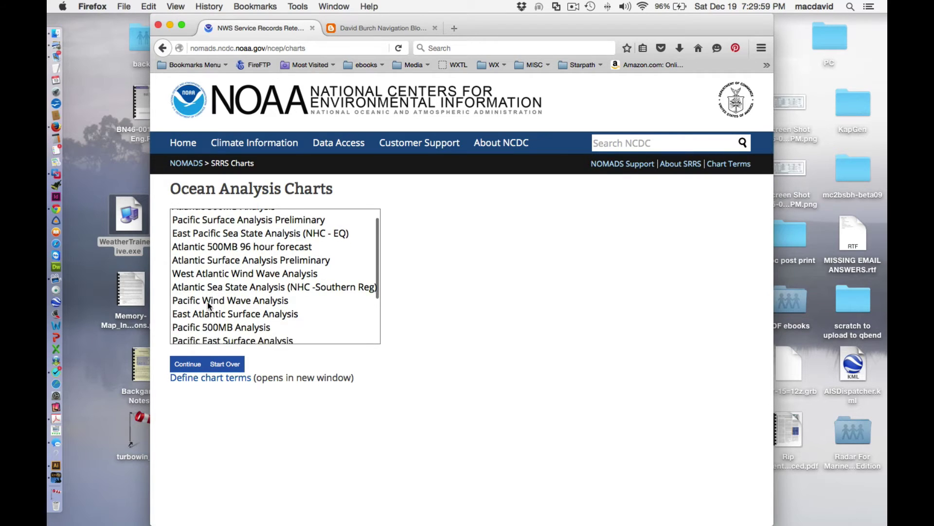
scroll(207, 302, down, 1)
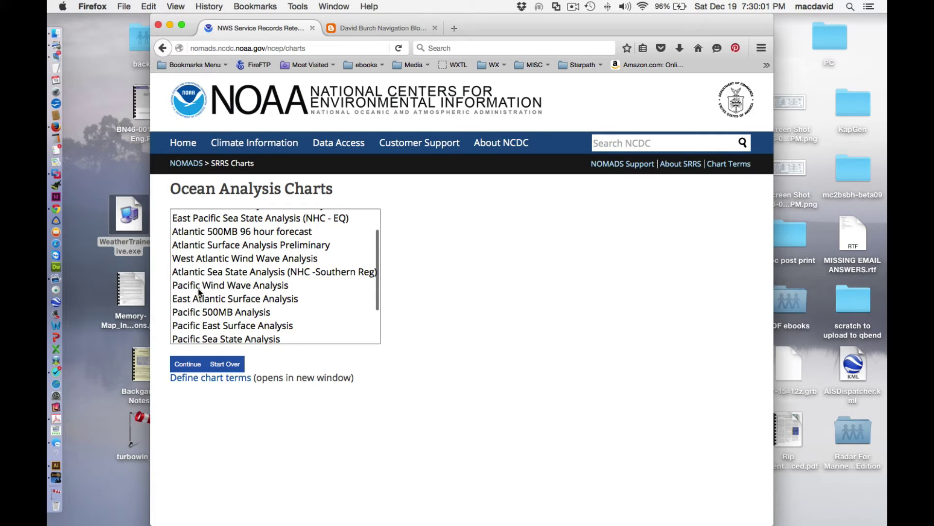
click(214, 326)
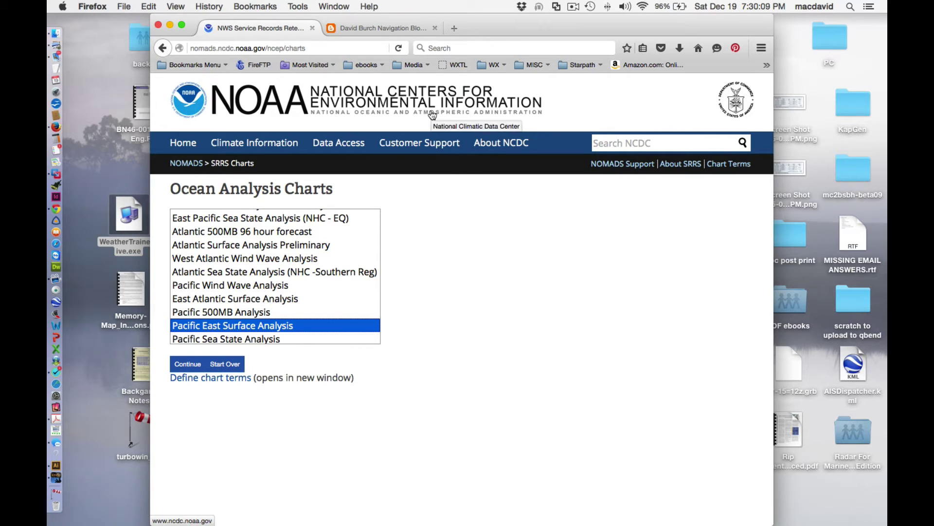
Back in the blog article, highlight the target '30N, 130W on July 4, 2001'
click(399, 28)
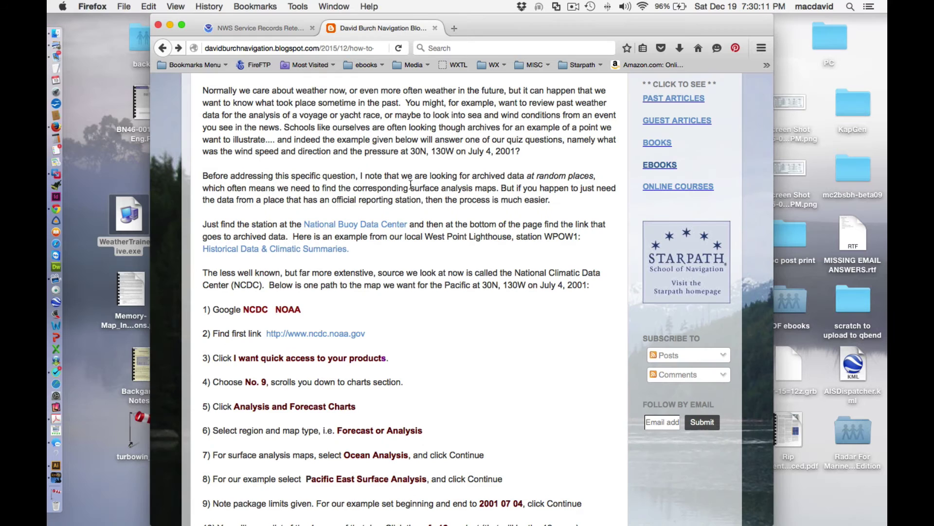
scroll(422, 183, up, 2)
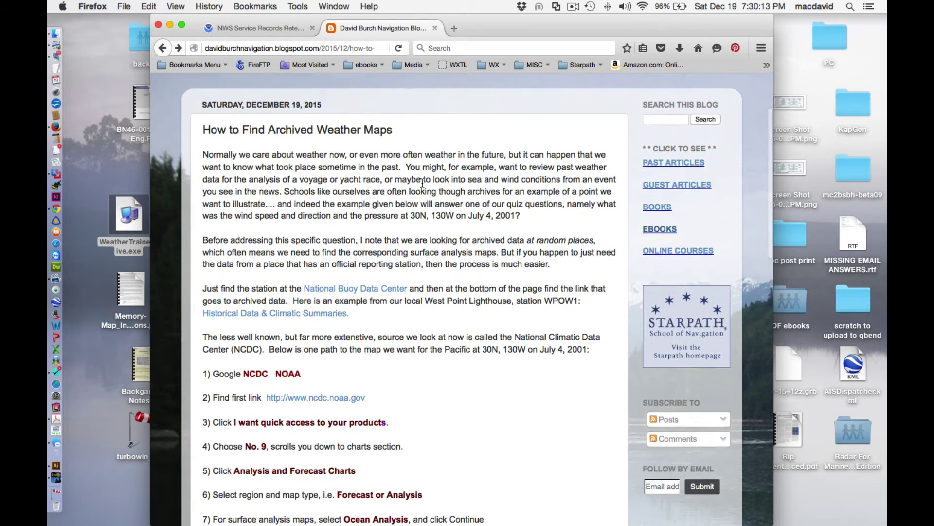
scroll(423, 183, up, 2)
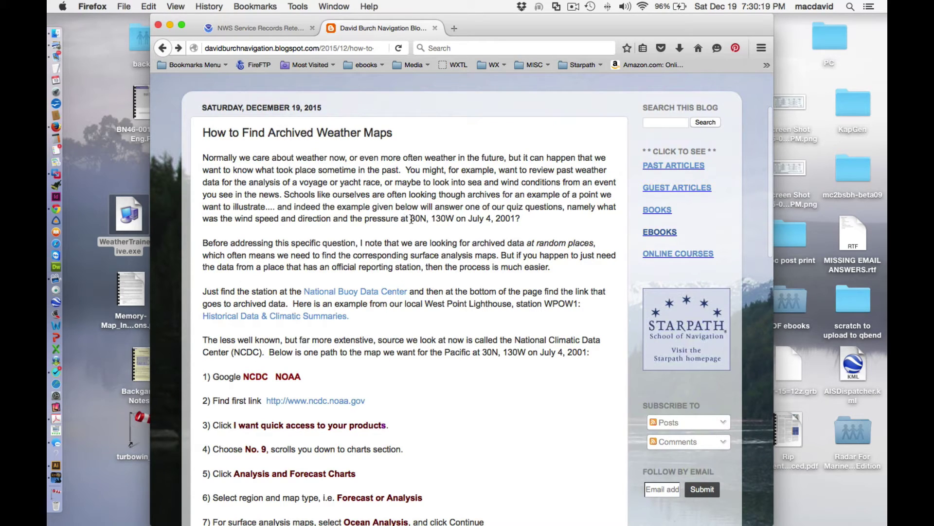
drag(411, 219, 524, 226)
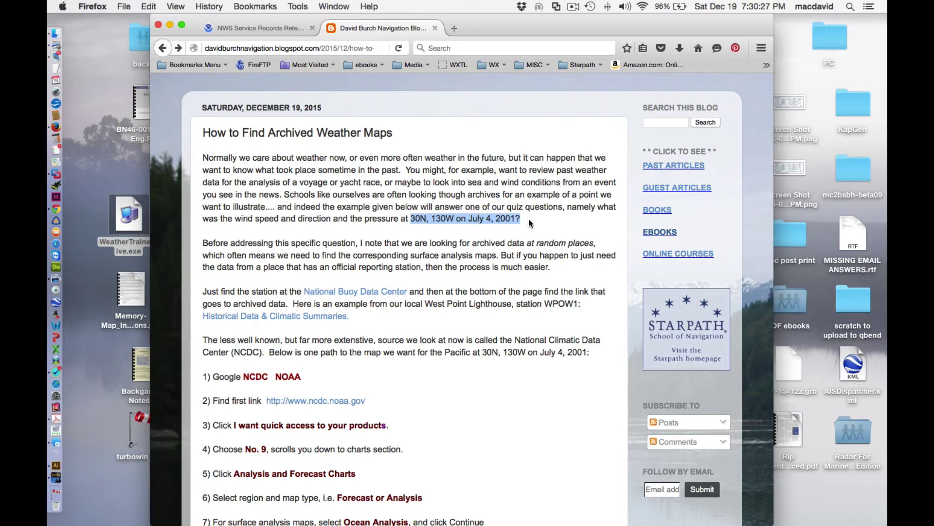
Continue with Pacific East Surface Analysis and set the begin date to 2001/07/04
click(274, 27)
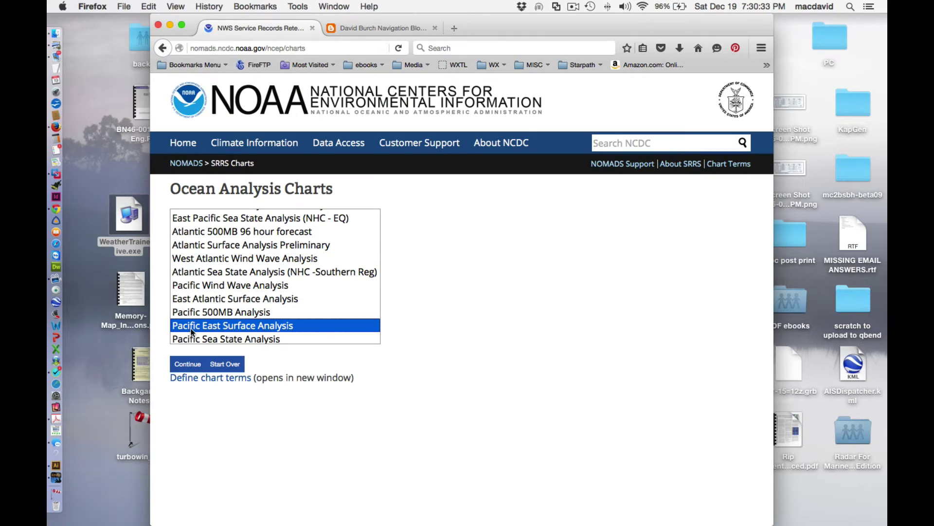
click(187, 364)
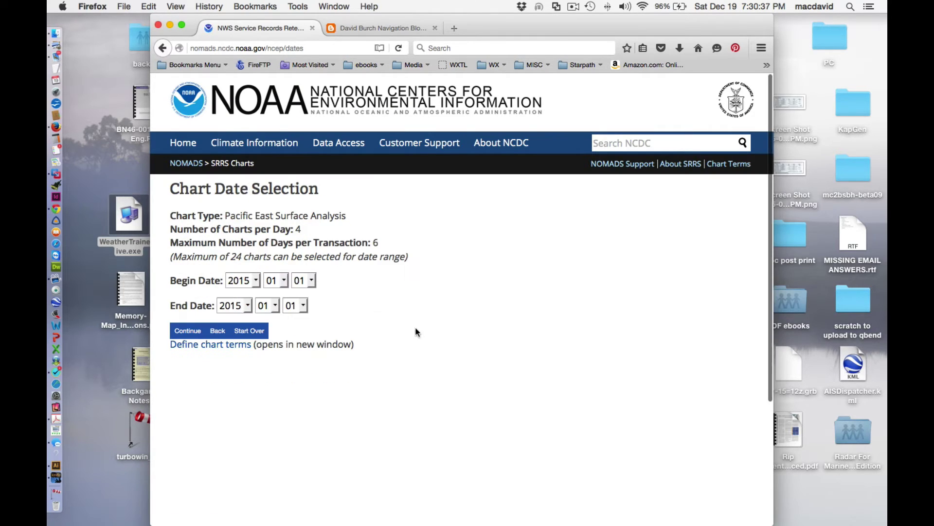
click(247, 280)
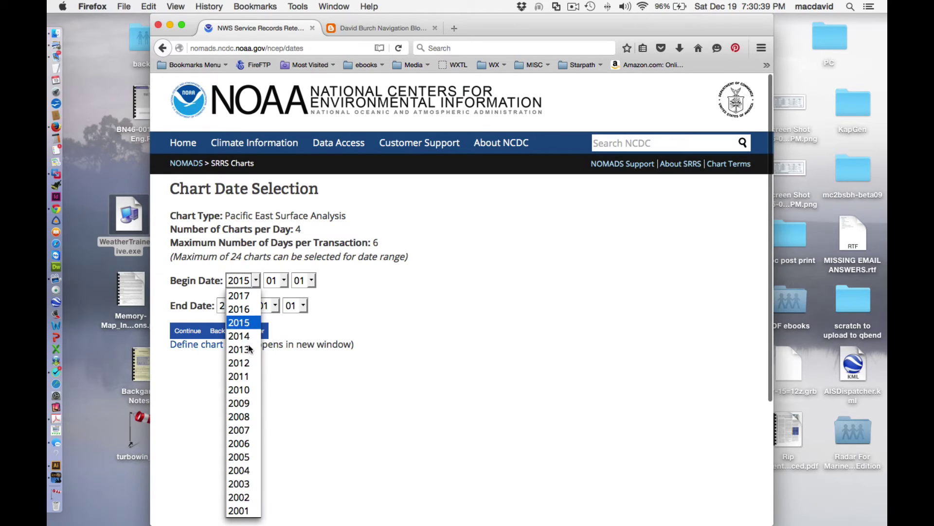
click(242, 510)
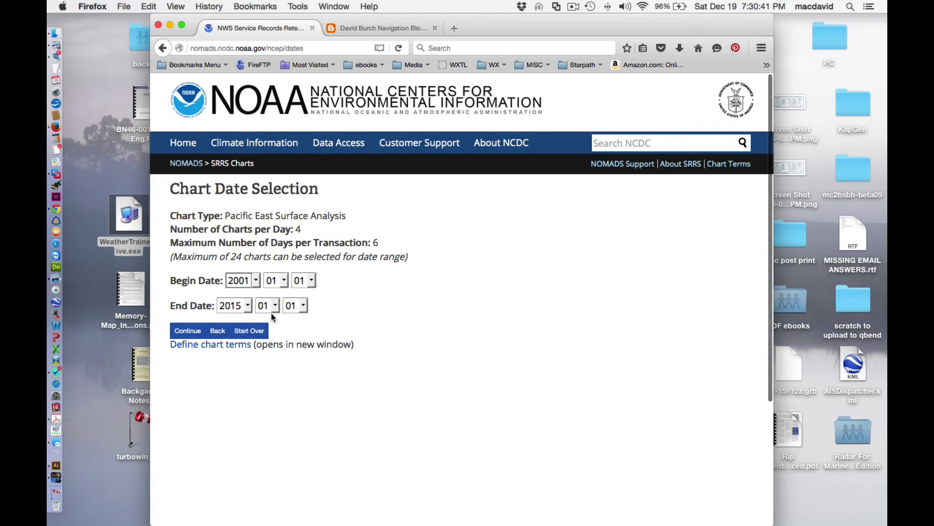
click(284, 281)
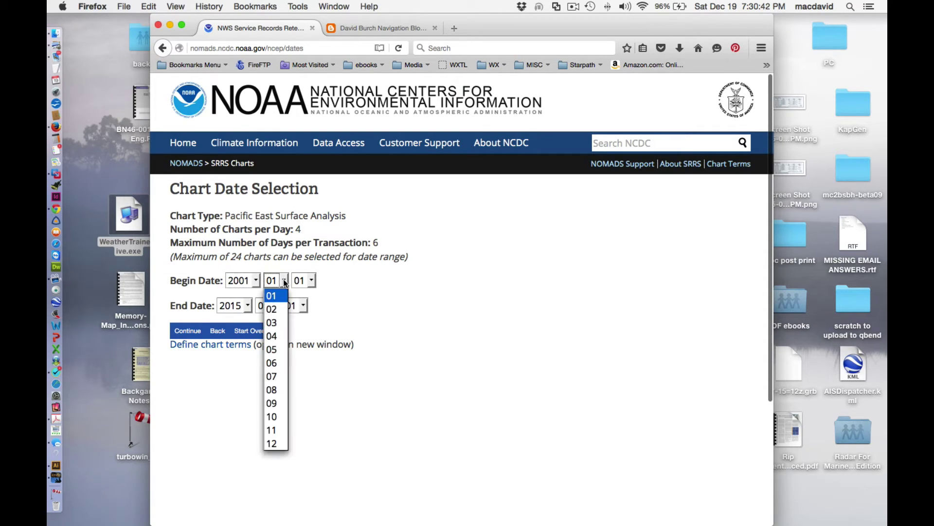
click(277, 377)
click(308, 281)
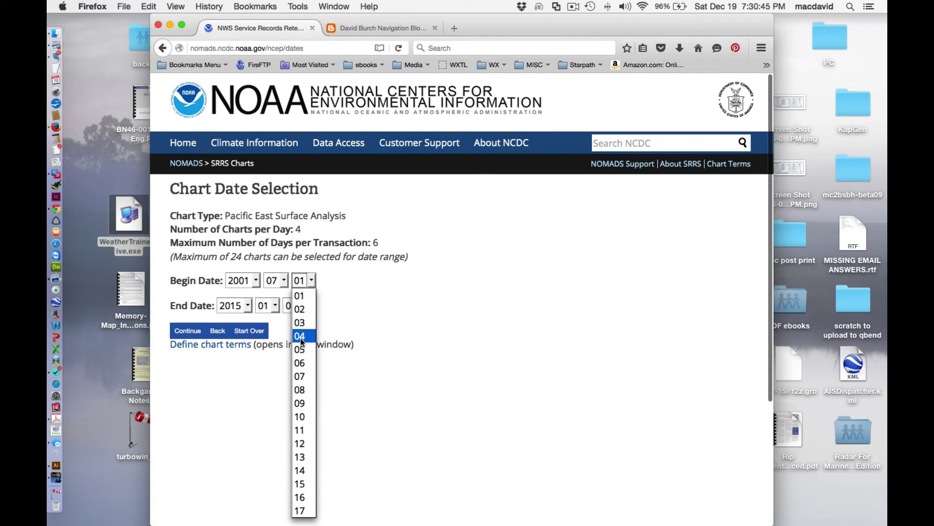
click(300, 337)
Set the end date to 2001/07/04 and submit to get the chart links
click(247, 306)
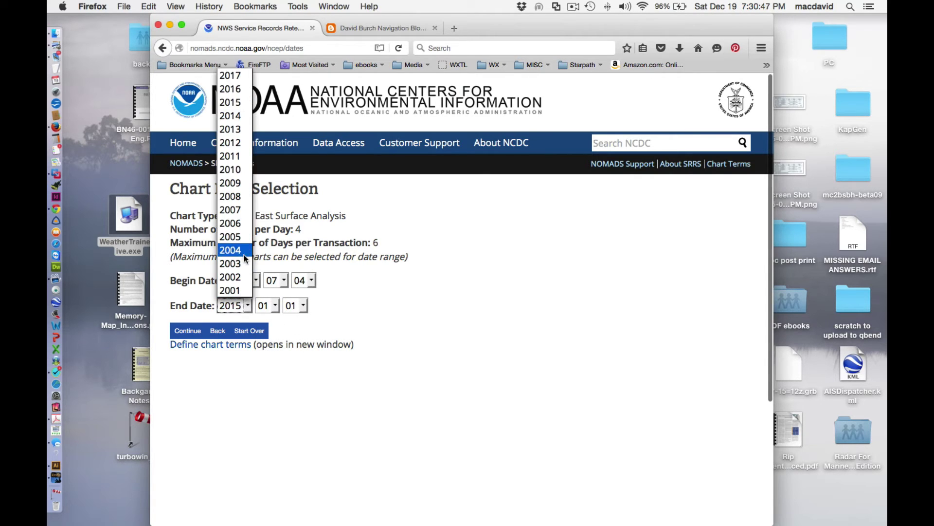
scroll(244, 255, down, 2)
scroll(244, 255, up, 2)
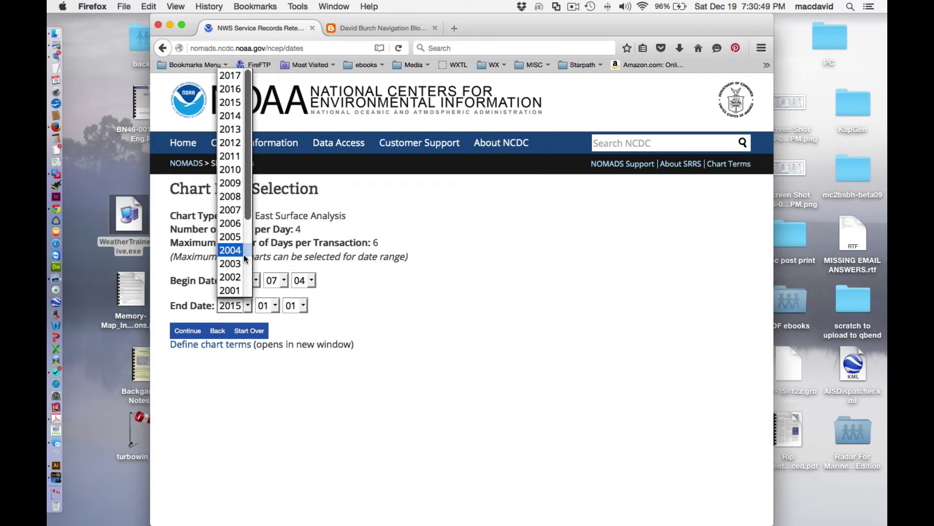
scroll(243, 255, down, 2)
scroll(244, 255, up, 2)
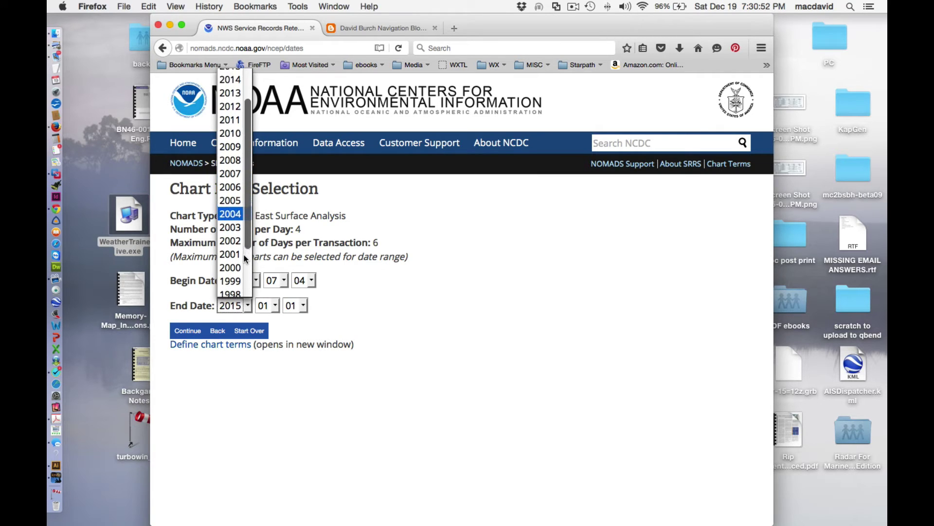
scroll(244, 255, down, 1)
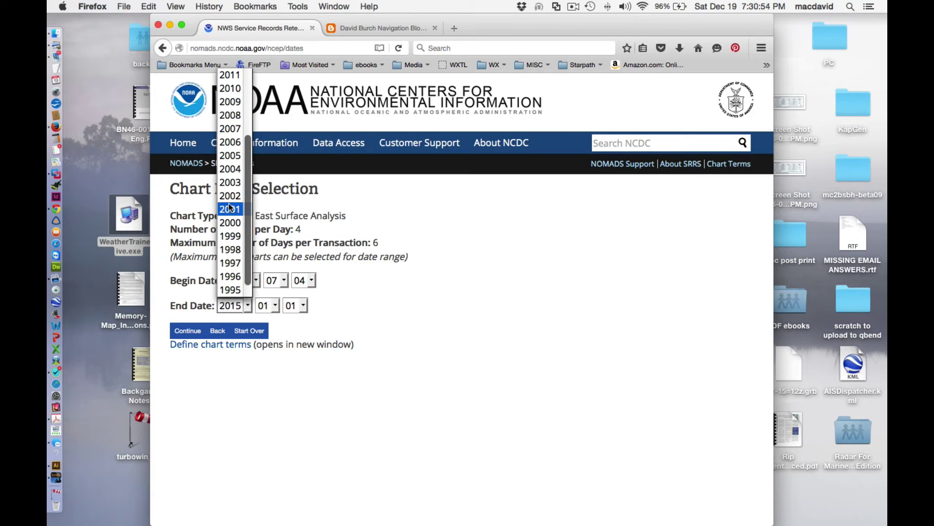
click(230, 209)
click(279, 307)
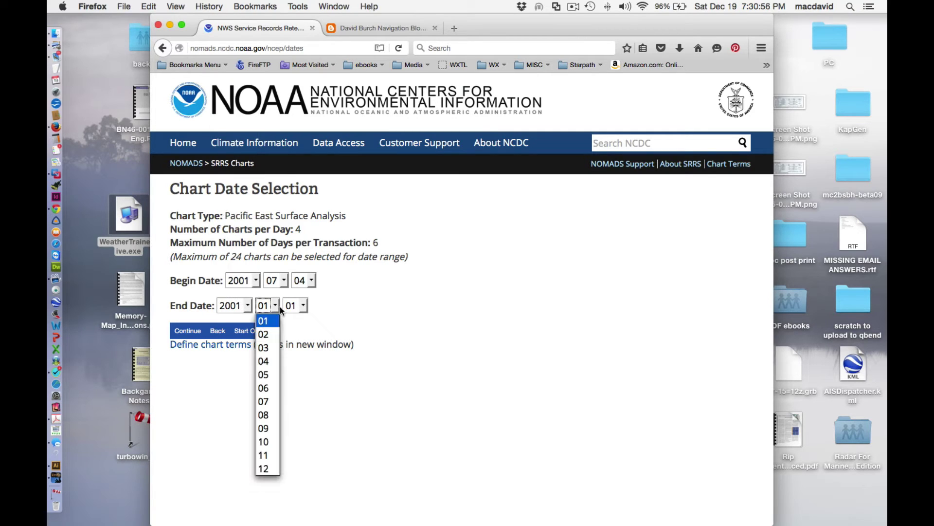
click(266, 402)
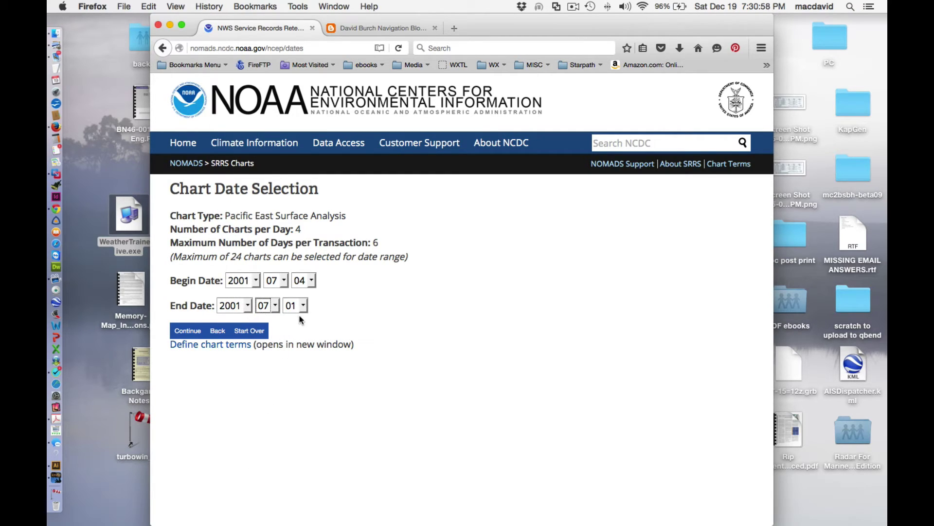
click(302, 305)
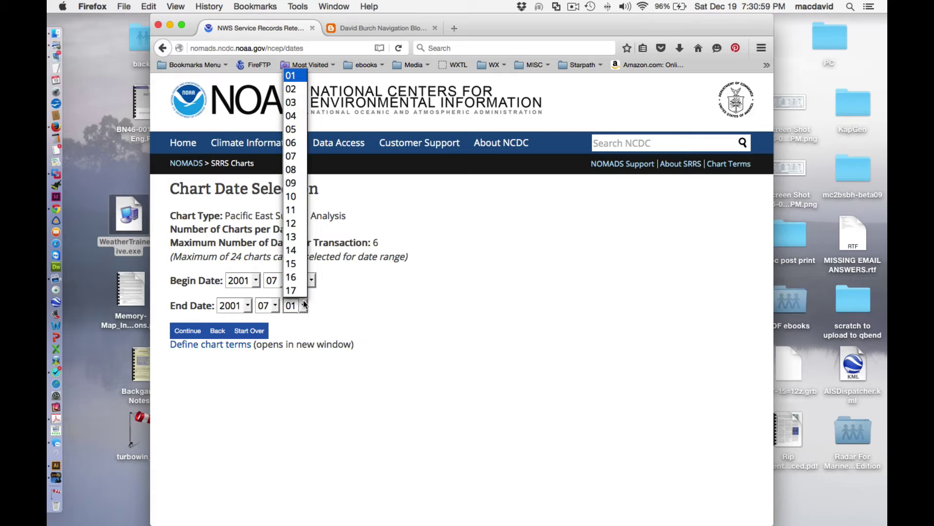
click(303, 115)
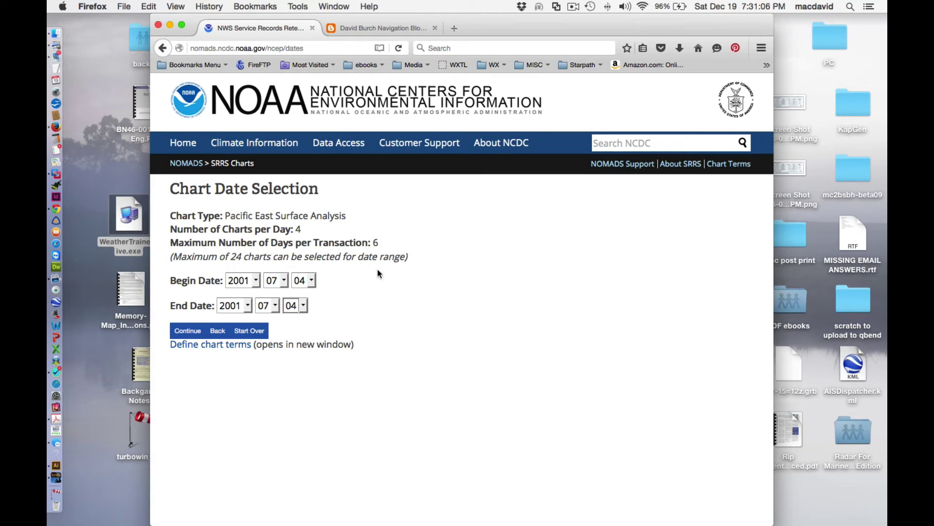
click(188, 331)
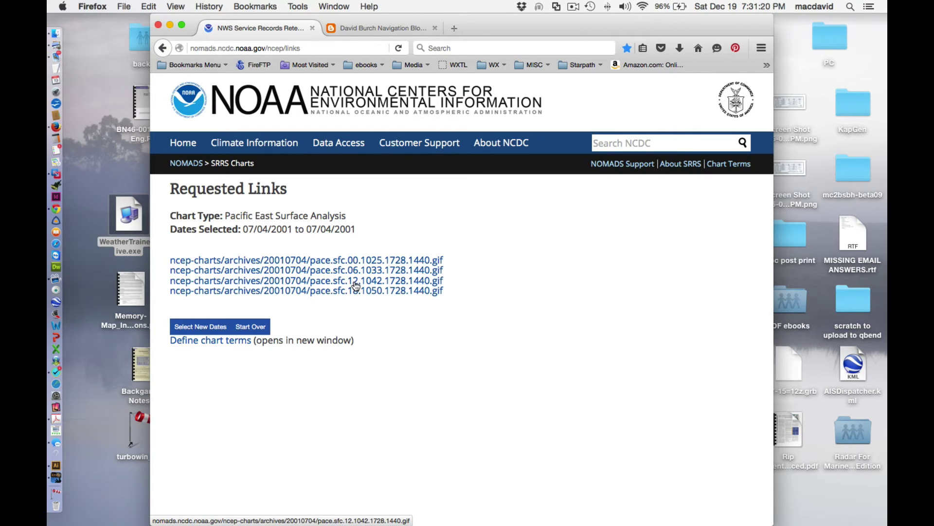
Open the pace.sfc.12 GIF link for 20010704
click(356, 283)
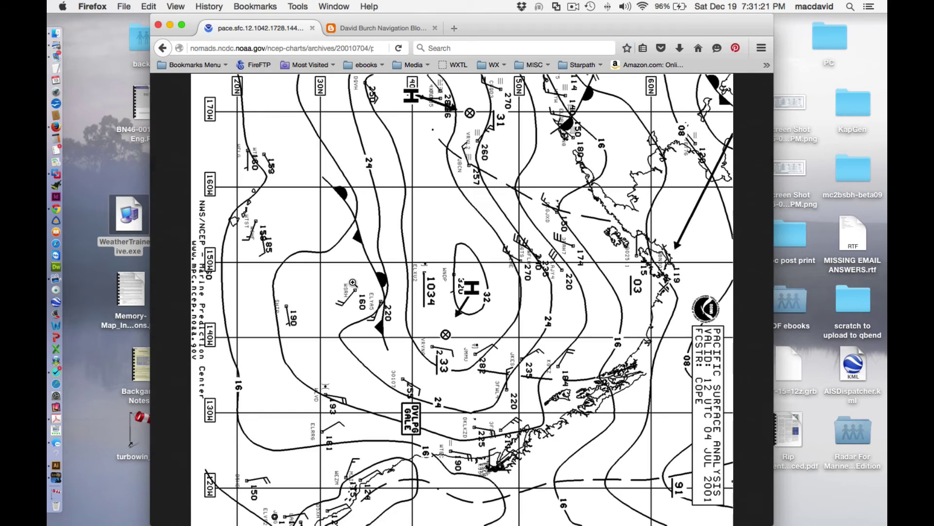
Inspect the 12 UTC 04 Jul 2001 chart at full size, then save the image
click(401, 290)
click(402, 291)
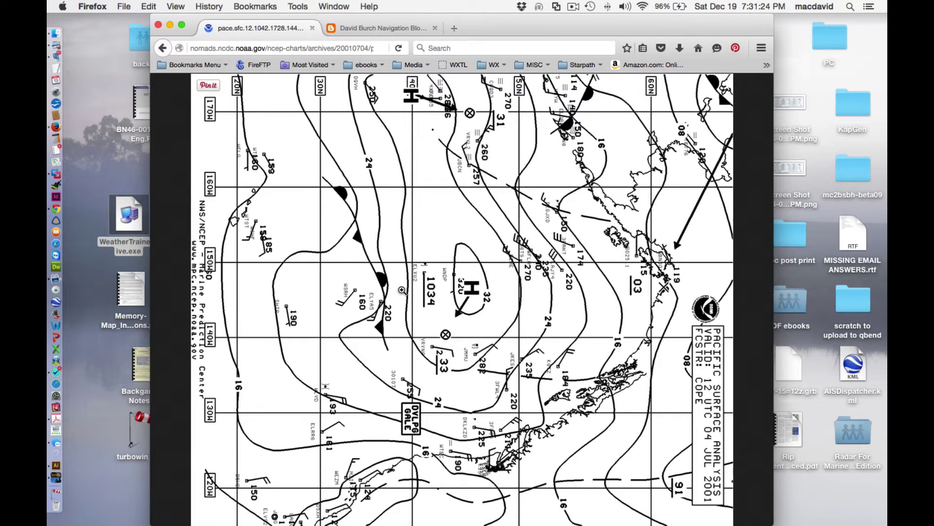
click(393, 265)
click(394, 264)
click(397, 264)
click(398, 263)
right_click(434, 229)
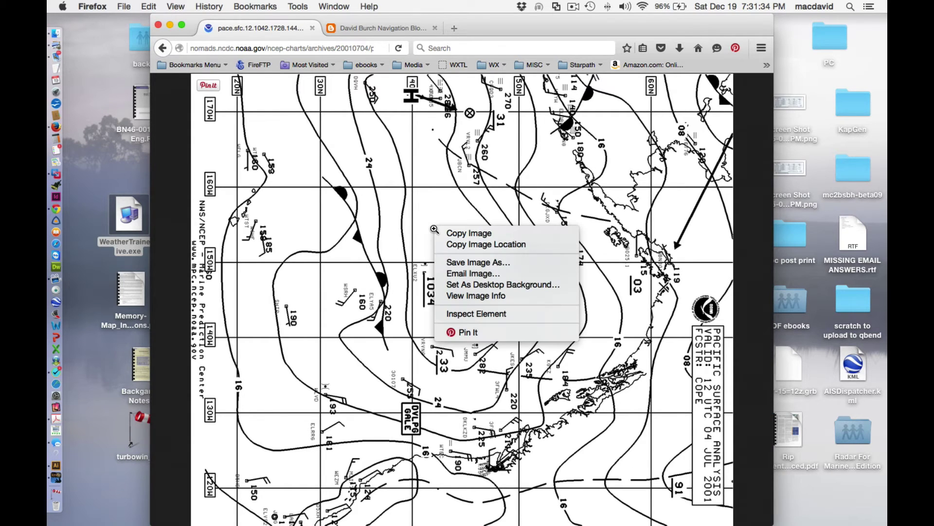
click(457, 263)
Open 'test NCDC map.gif' in Preview, then widen and shift its window to show 20N–50N, 170W–120W
click(55, 47)
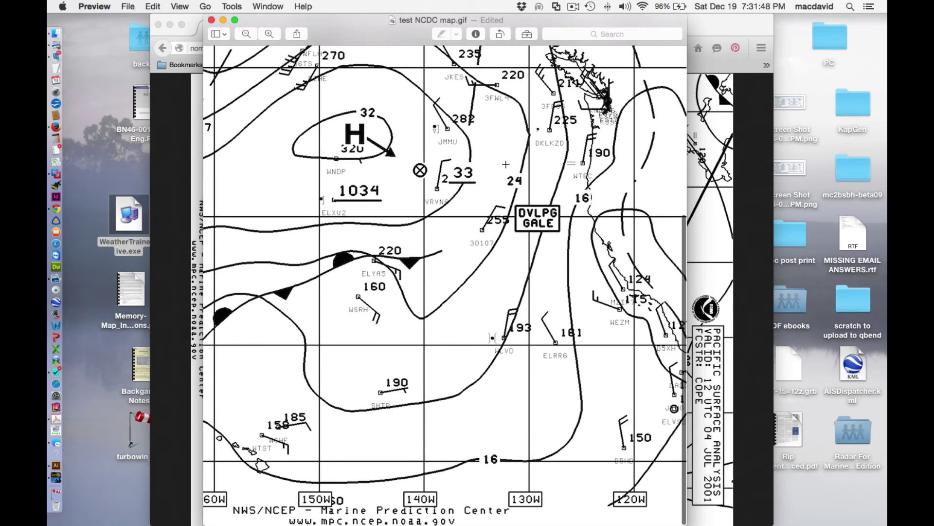
drag(681, 277, 820, 308)
drag(432, 42, 362, 42)
scroll(415, 390, down, 3)
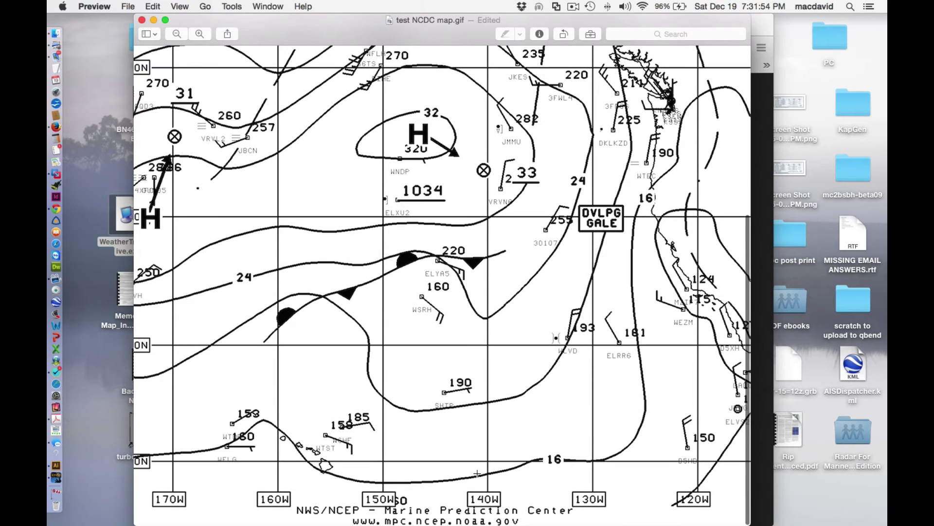
scroll(576, 379, left, 5)
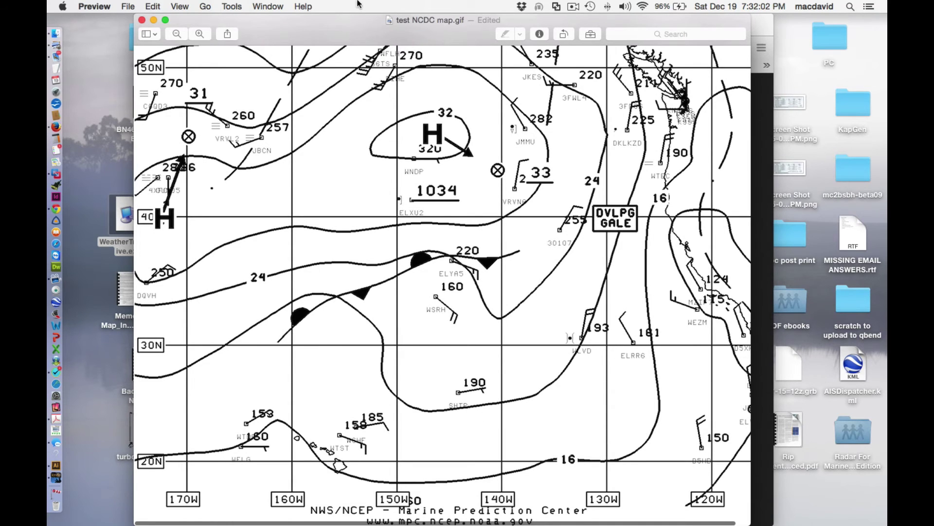
drag(486, 19, 430, 20)
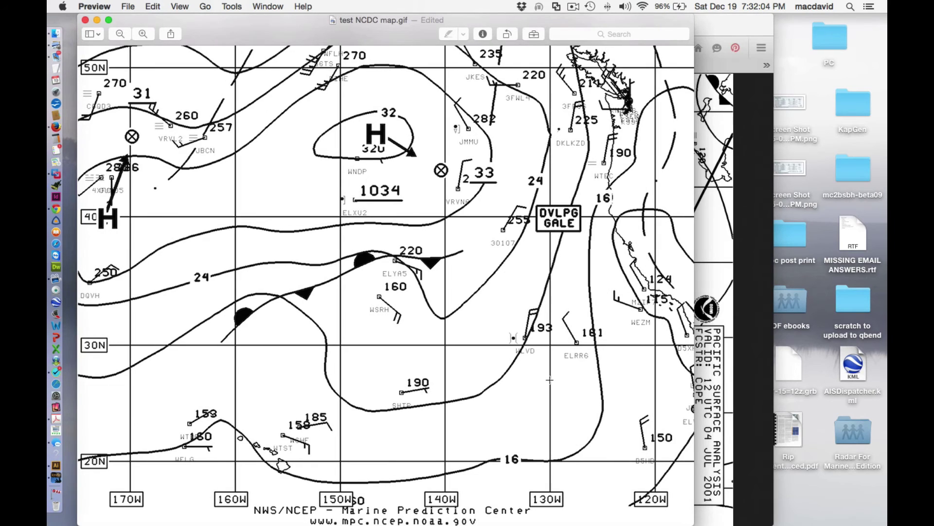